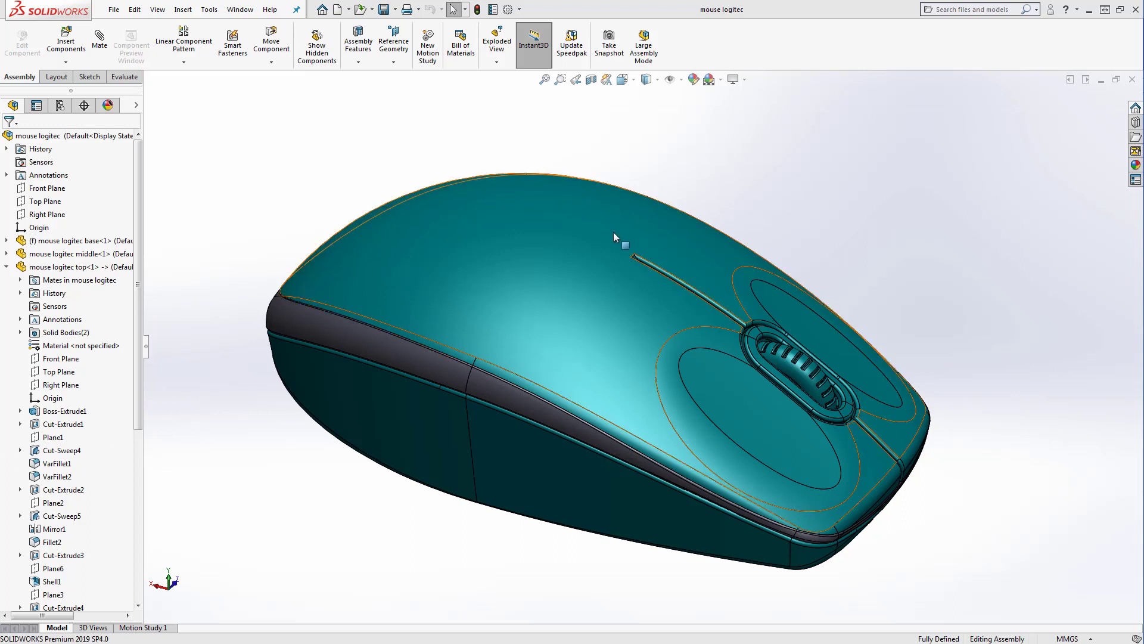
# Select the top shell in the mouse assembly and open it as its own part
pyautogui.click(401, 235)
pyautogui.click(410, 178)
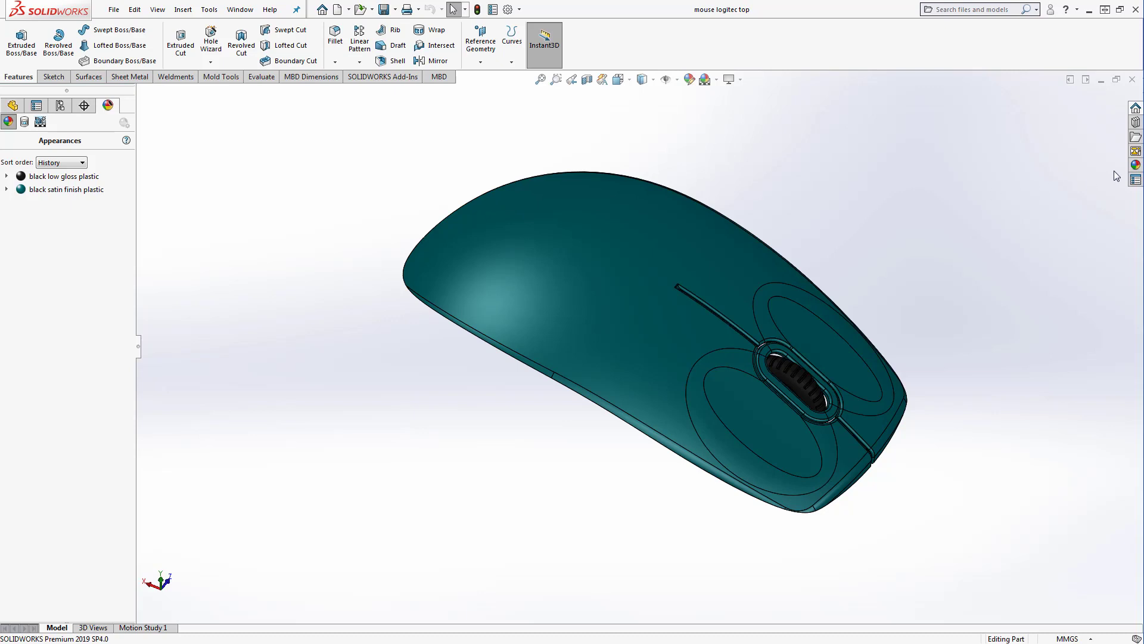
# Browse Appearances > Miscellaneous > 3D Textures and scroll down to the Knurled Bump thumbnails
pyautogui.click(1135, 167)
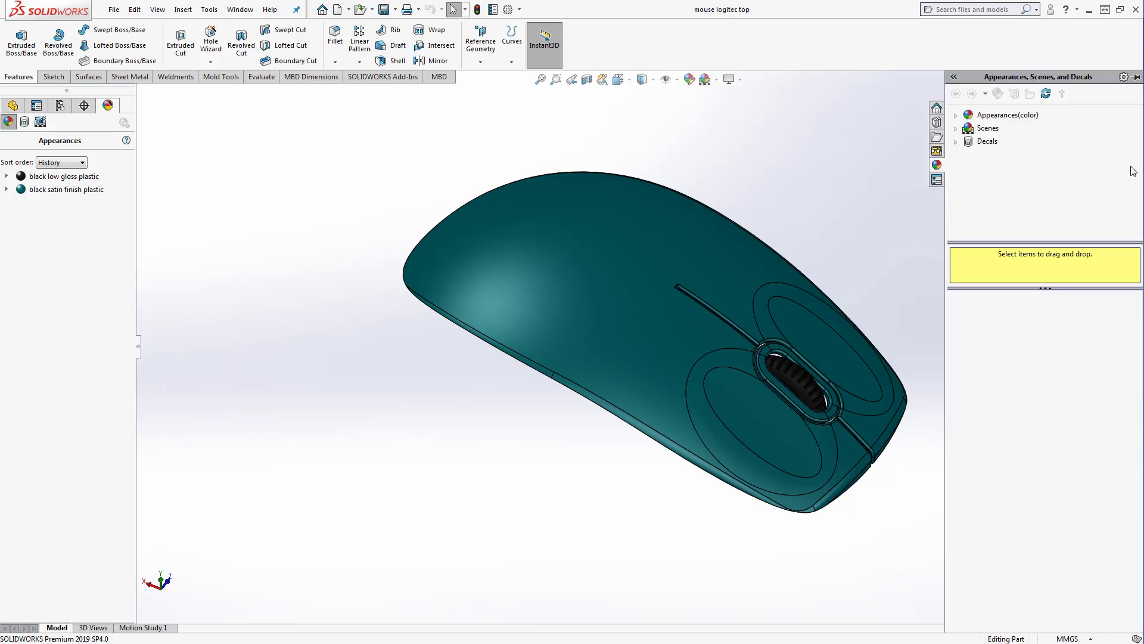
pyautogui.click(955, 116)
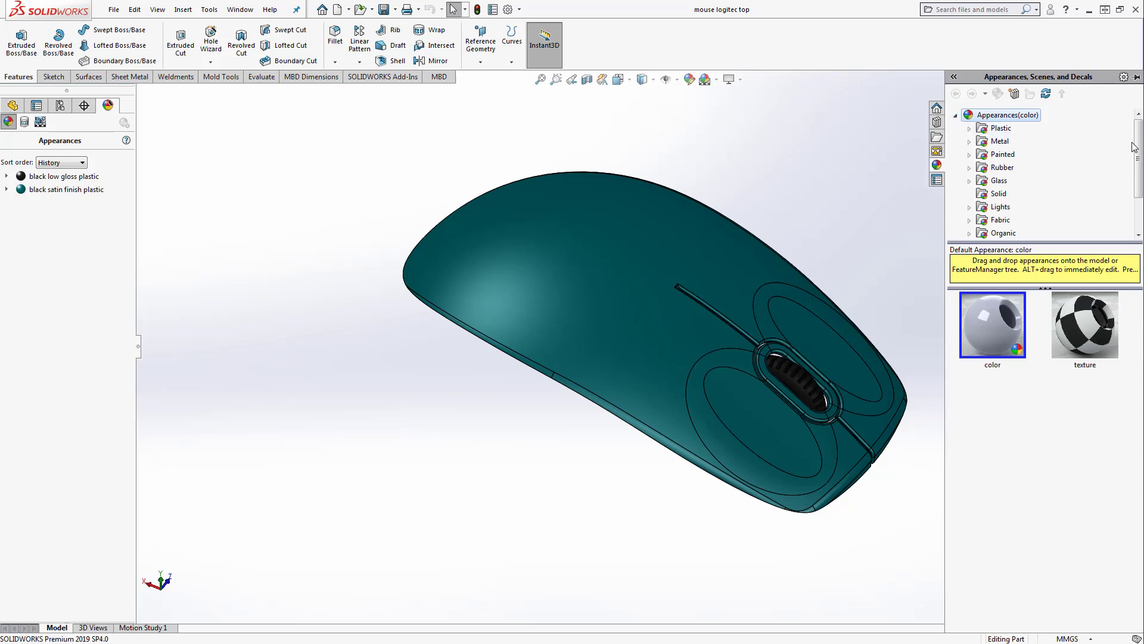
pyautogui.moveTo(1137, 149); pyautogui.dragTo(1138, 184)
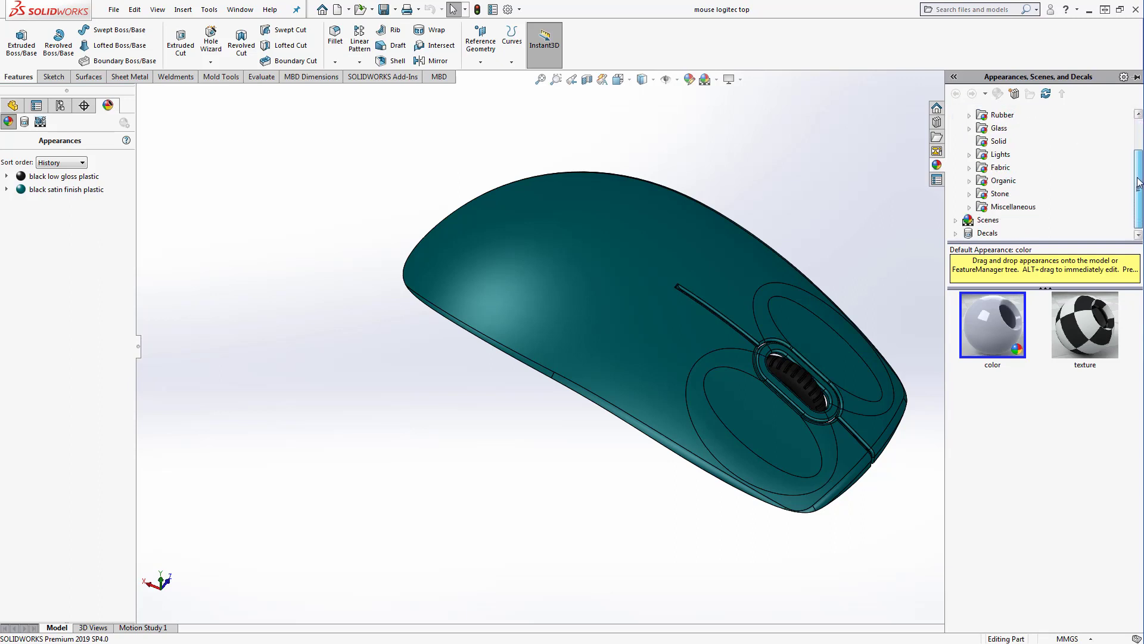
pyautogui.click(969, 208)
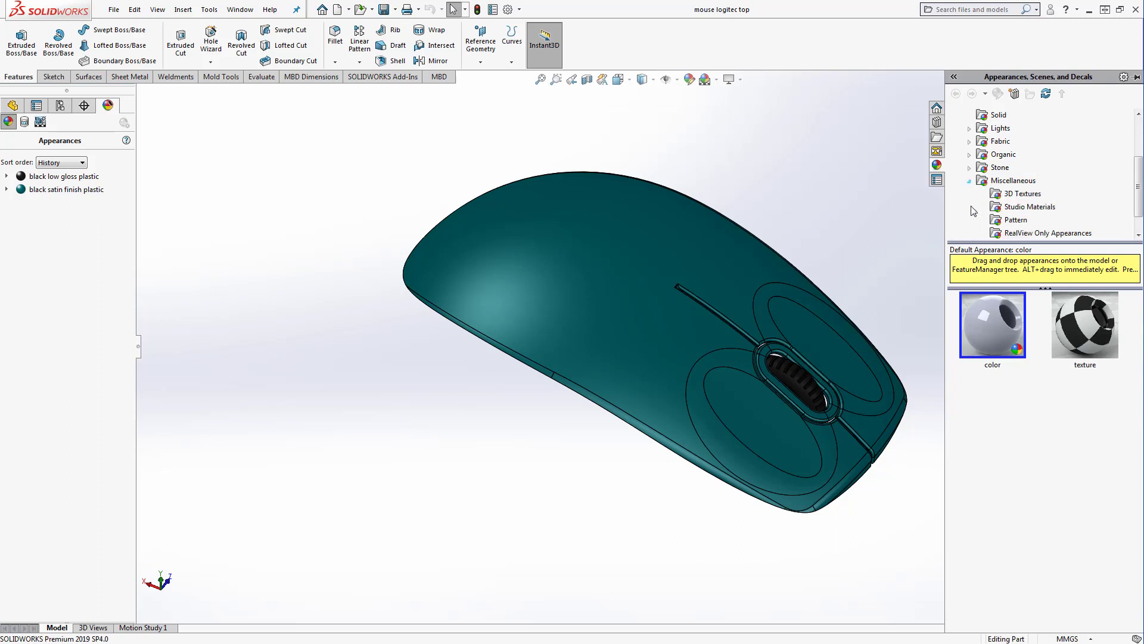
pyautogui.click(1006, 197)
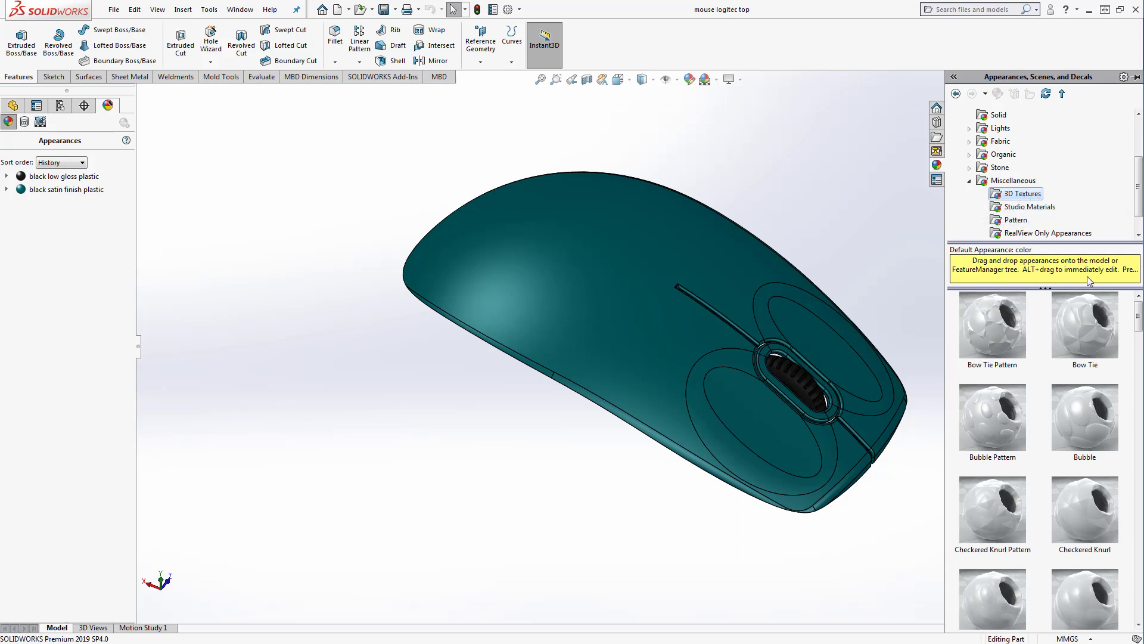
pyautogui.moveTo(1138, 316); pyautogui.dragTo(1139, 341)
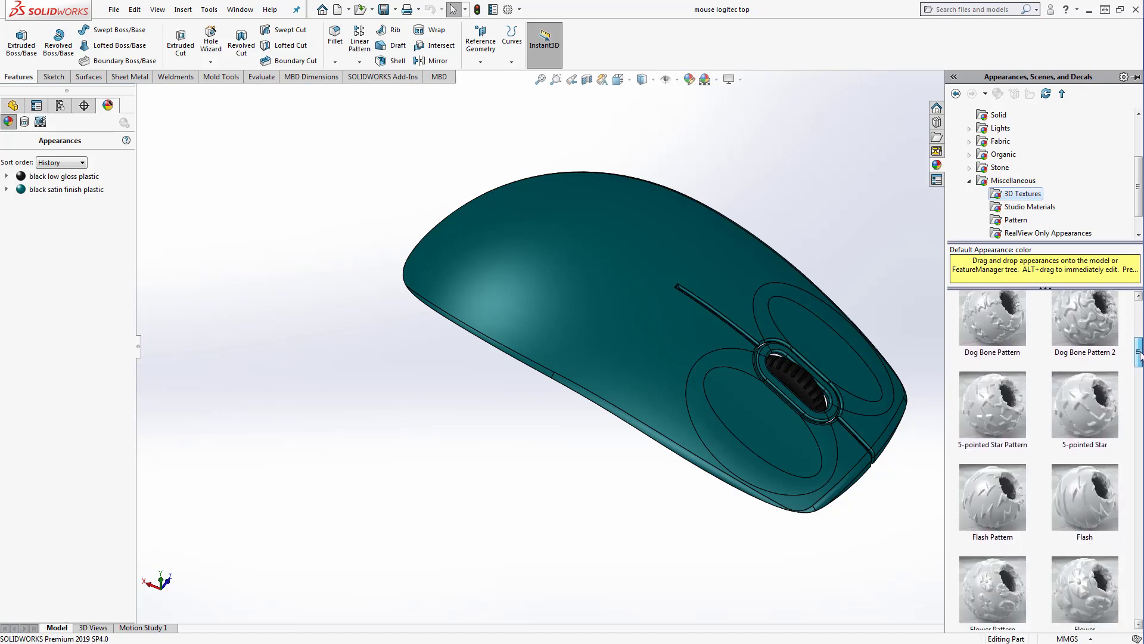
pyautogui.moveTo(1138, 391); pyautogui.dragTo(1139, 410)
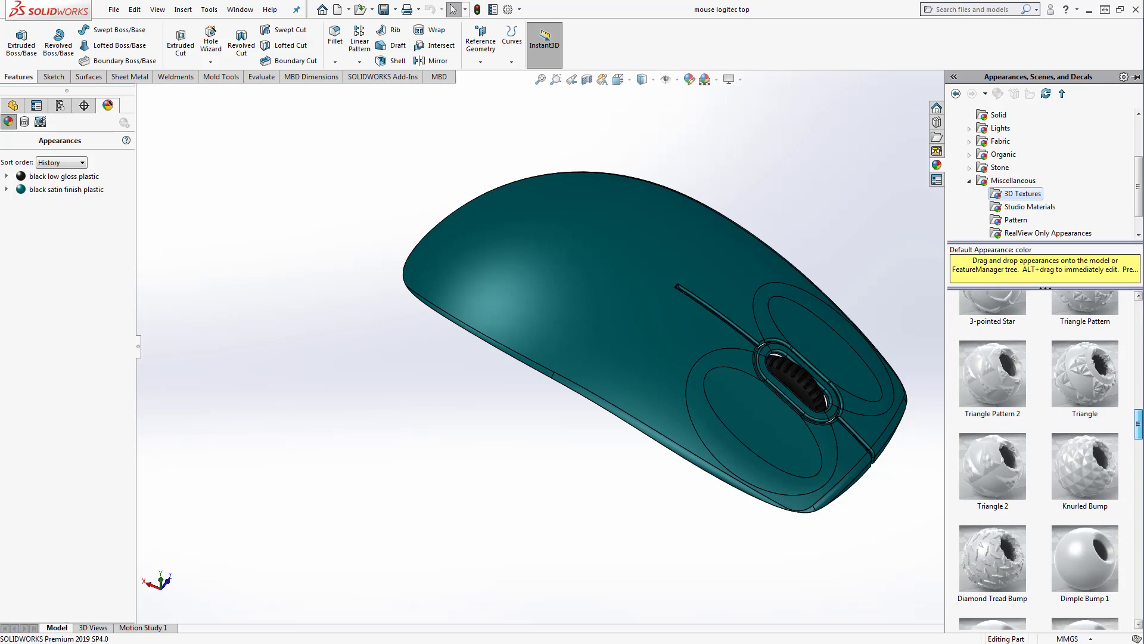
pyautogui.moveTo(1138, 427); pyautogui.dragTo(1138, 430)
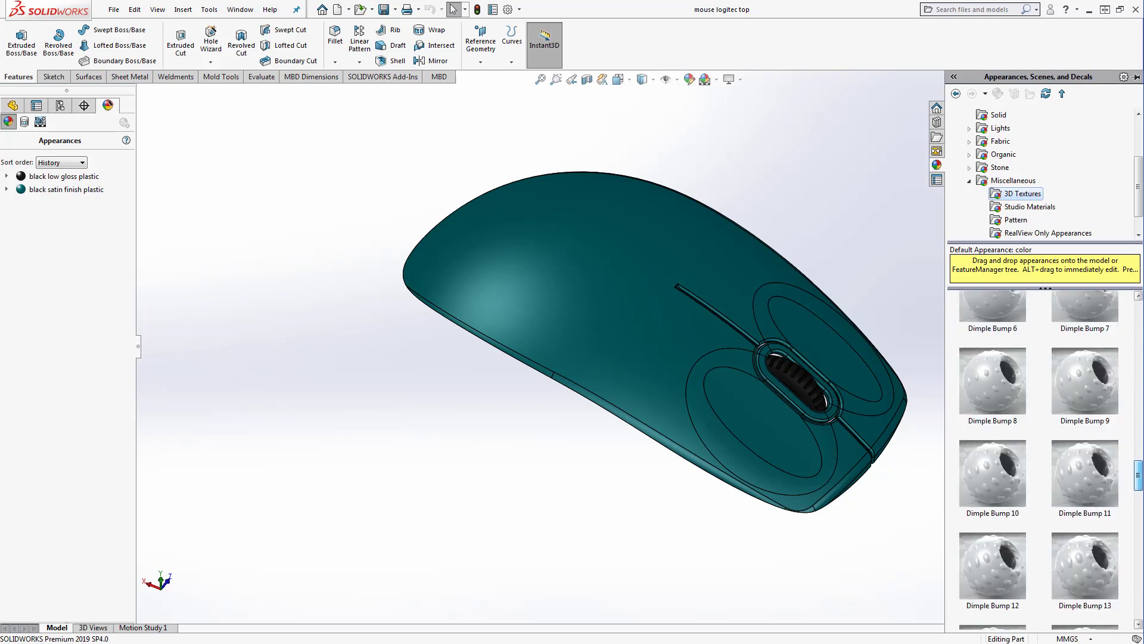
pyautogui.moveTo(1138, 509); pyautogui.dragTo(1136, 581)
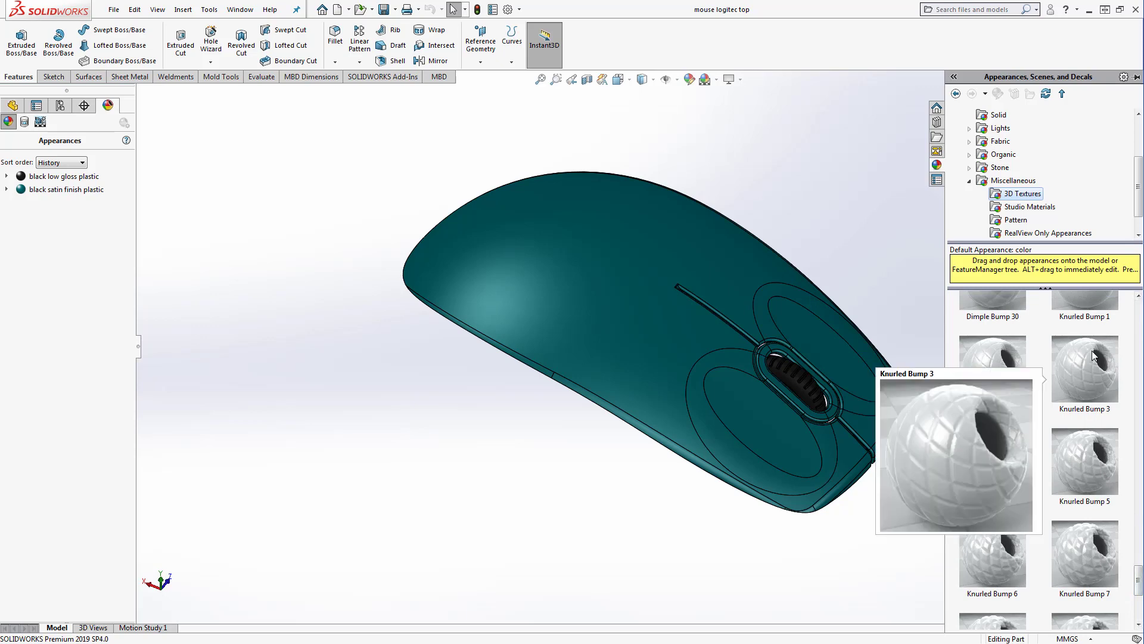
# Drop Knurled Bump 3 onto the mouse shell, applying it to the top face only
pyautogui.moveTo(1091, 351); pyautogui.dragTo(586, 263)
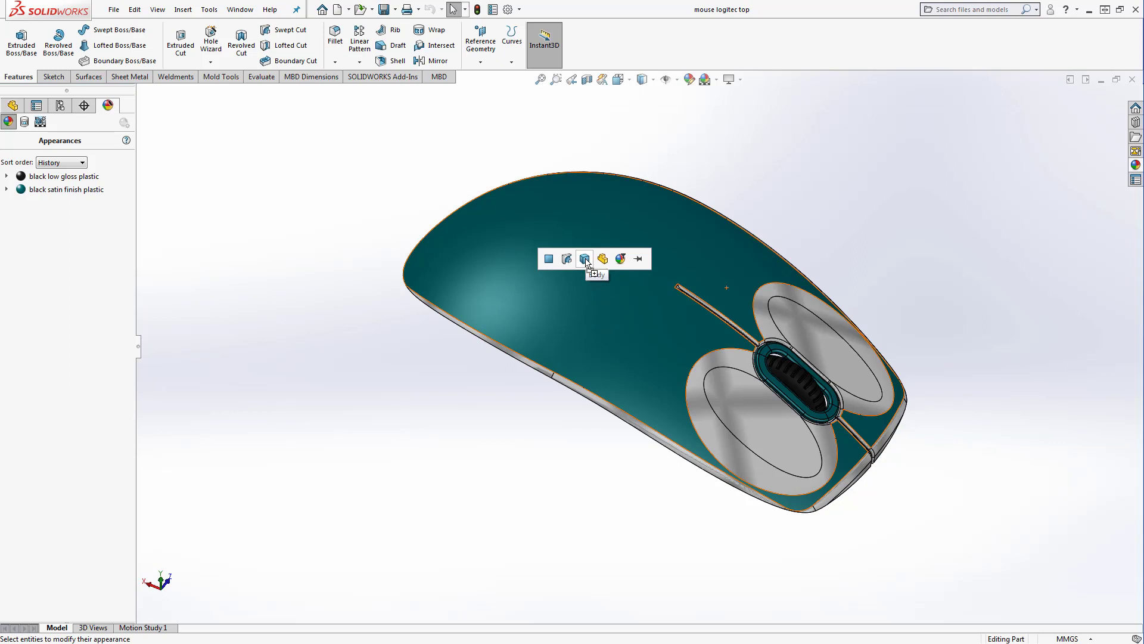
pyautogui.click(571, 261)
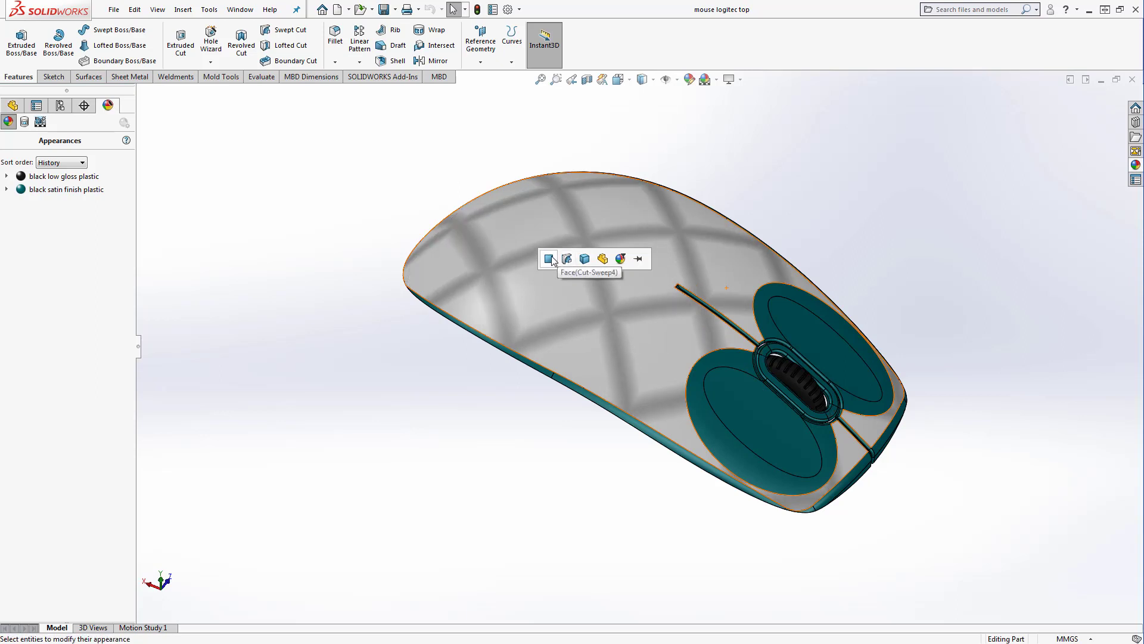
pyautogui.click(550, 259)
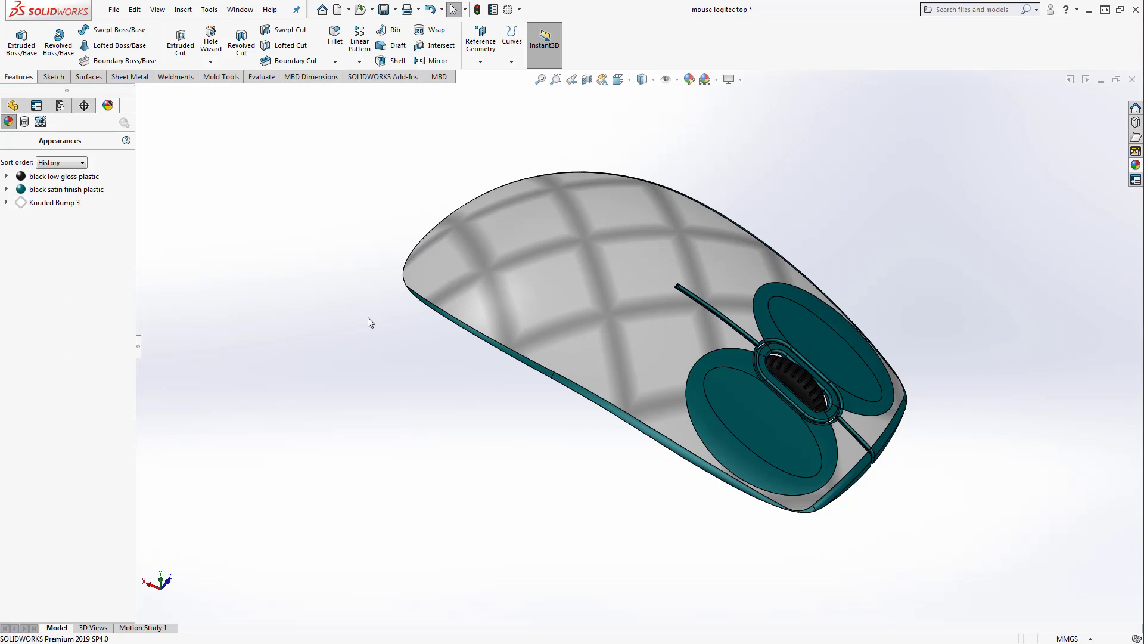
# Edit the Knurled Bump 3 appearance and bring up its advanced mapping settings
pyautogui.rightClick(46, 205)
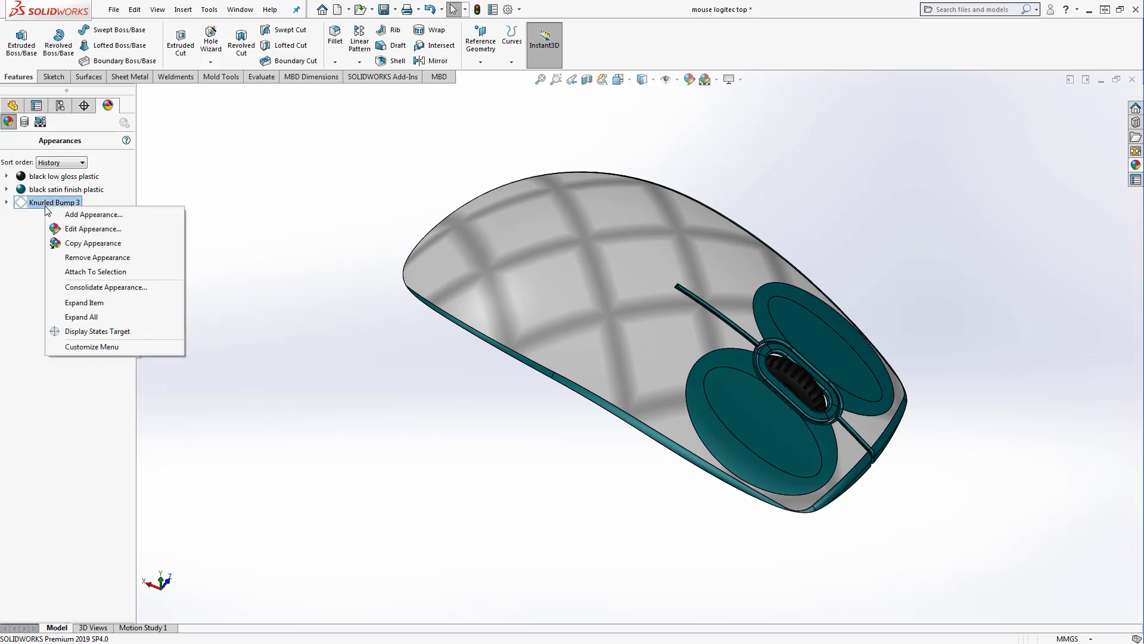
pyautogui.click(67, 230)
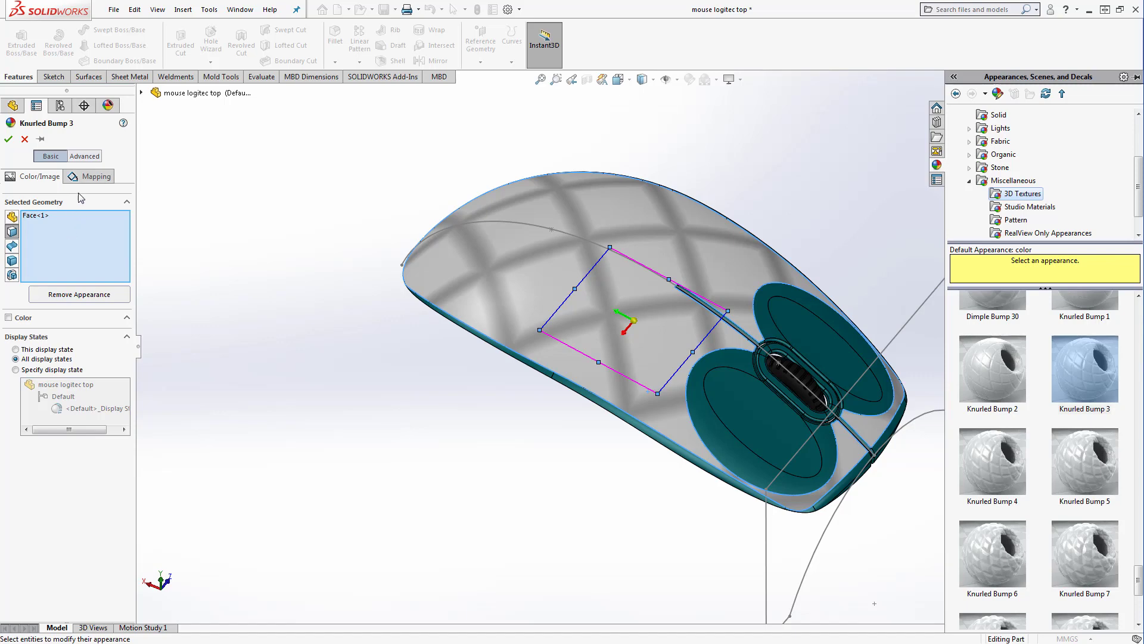
pyautogui.click(84, 156)
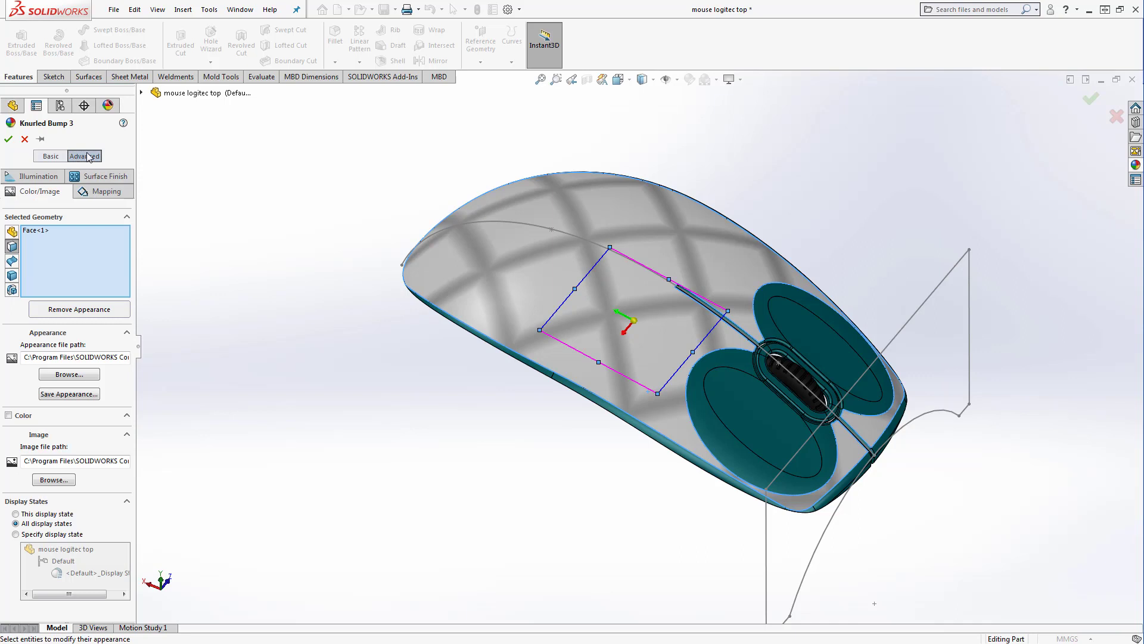
pyautogui.click(100, 192)
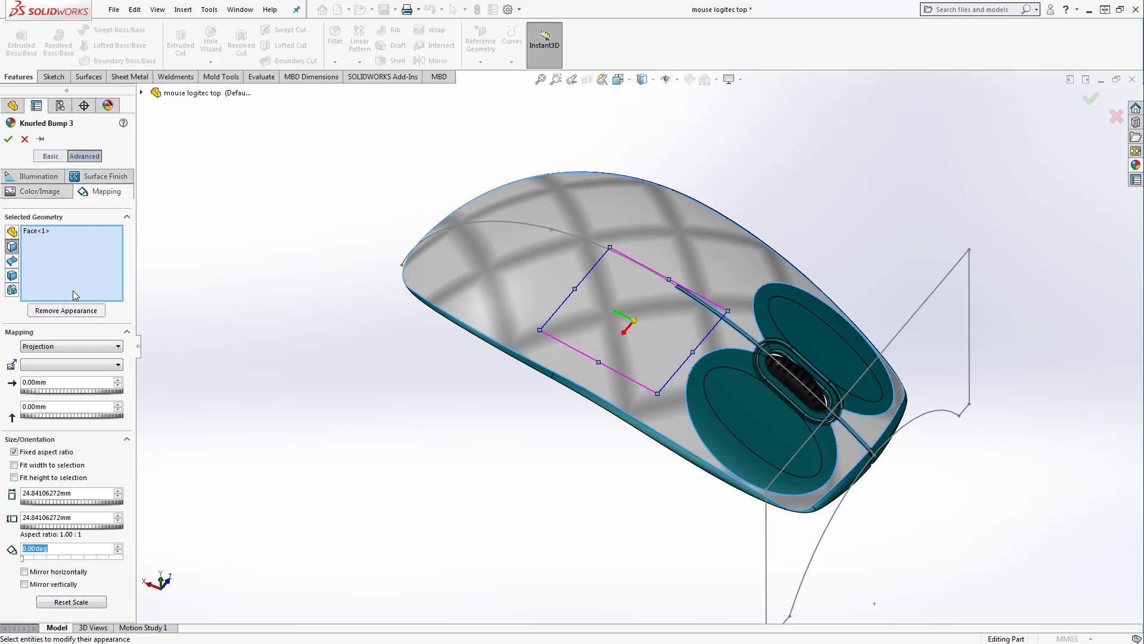
# Set the knurl mapping size to 14.84 mm and confirm the appearance
pyautogui.click(49, 506)
pyautogui.click(49, 505)
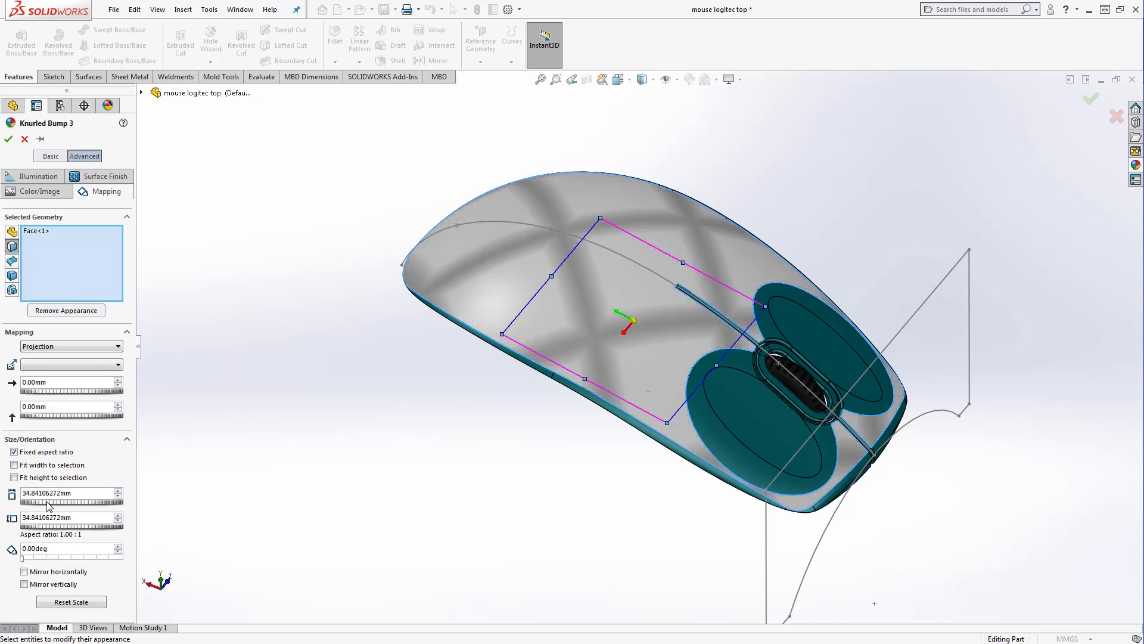
pyautogui.click(49, 505)
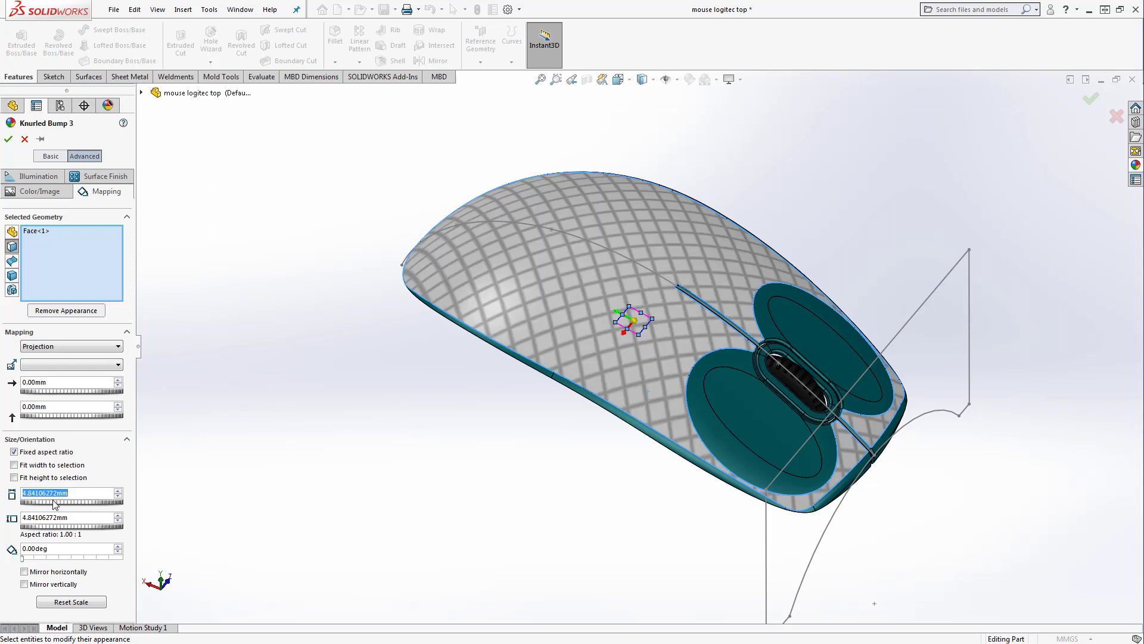
pyautogui.click(119, 492)
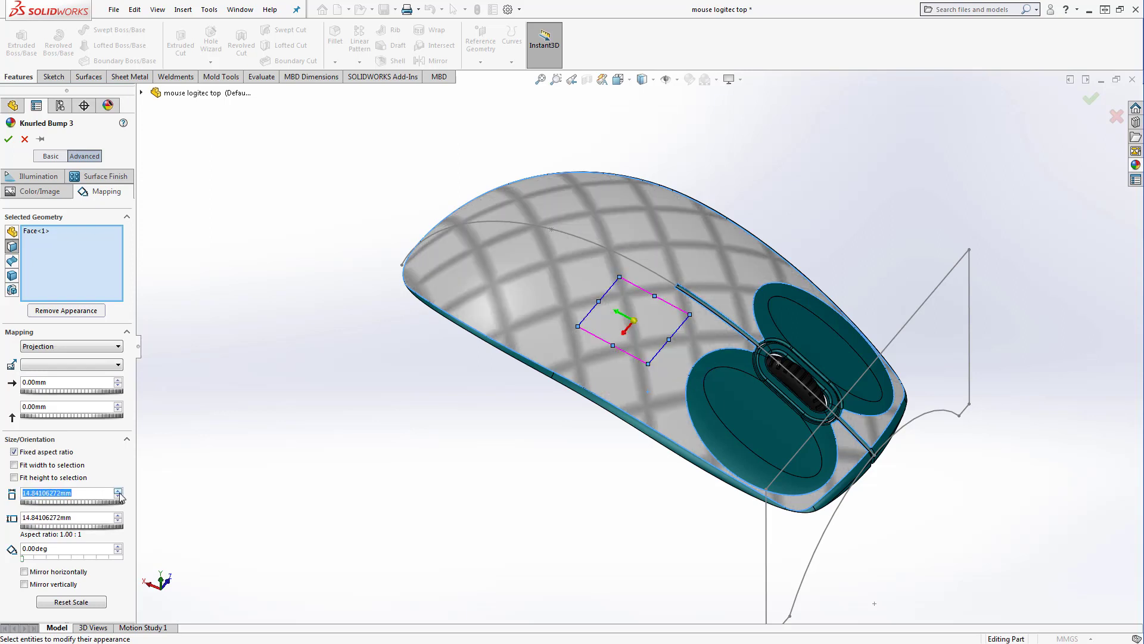
pyautogui.click(118, 492)
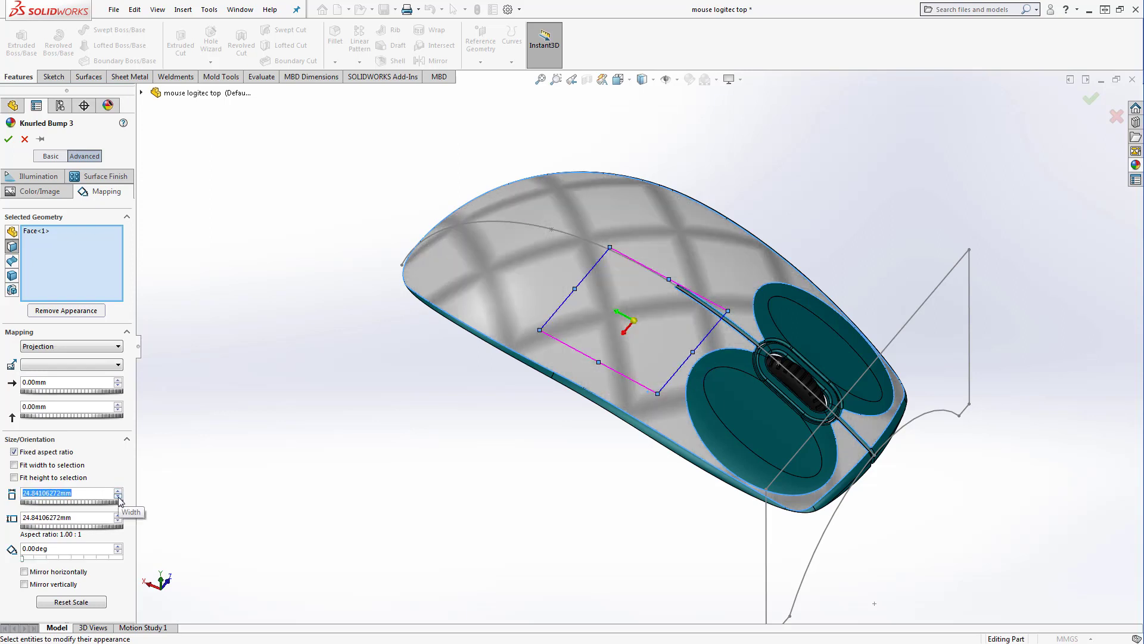
pyautogui.click(118, 498)
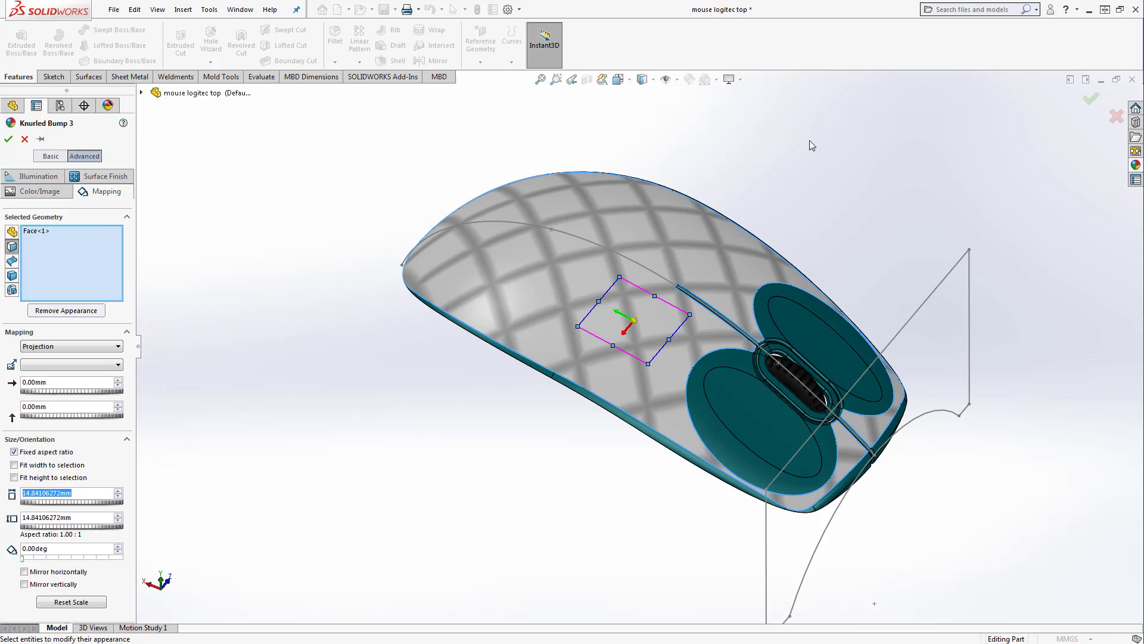
pyautogui.moveTo(809, 141); pyautogui.dragTo(806, 175, button='middle')
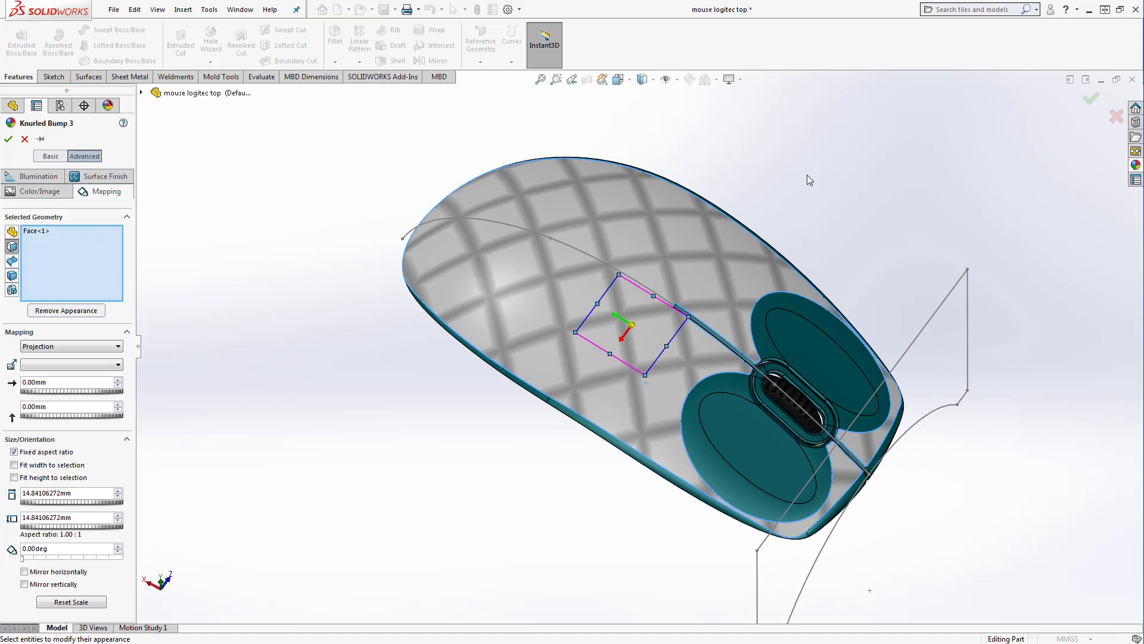
pyautogui.click(8, 140)
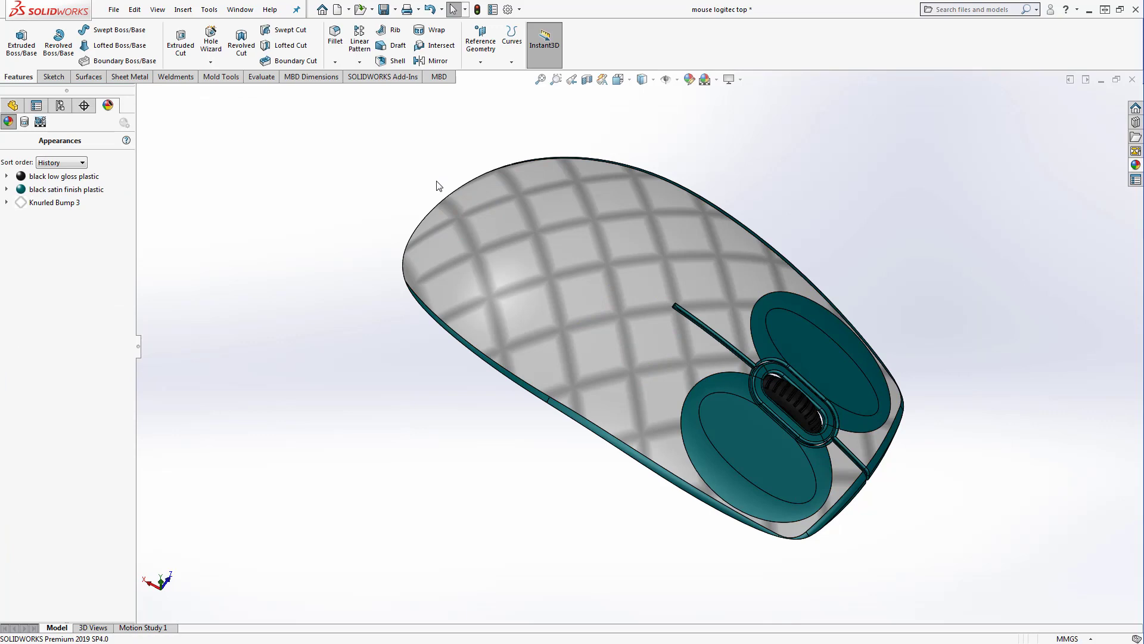
# In the feature tree, expand Solid Bodies(2) and select the Fillet10 body
pyautogui.click(13, 105)
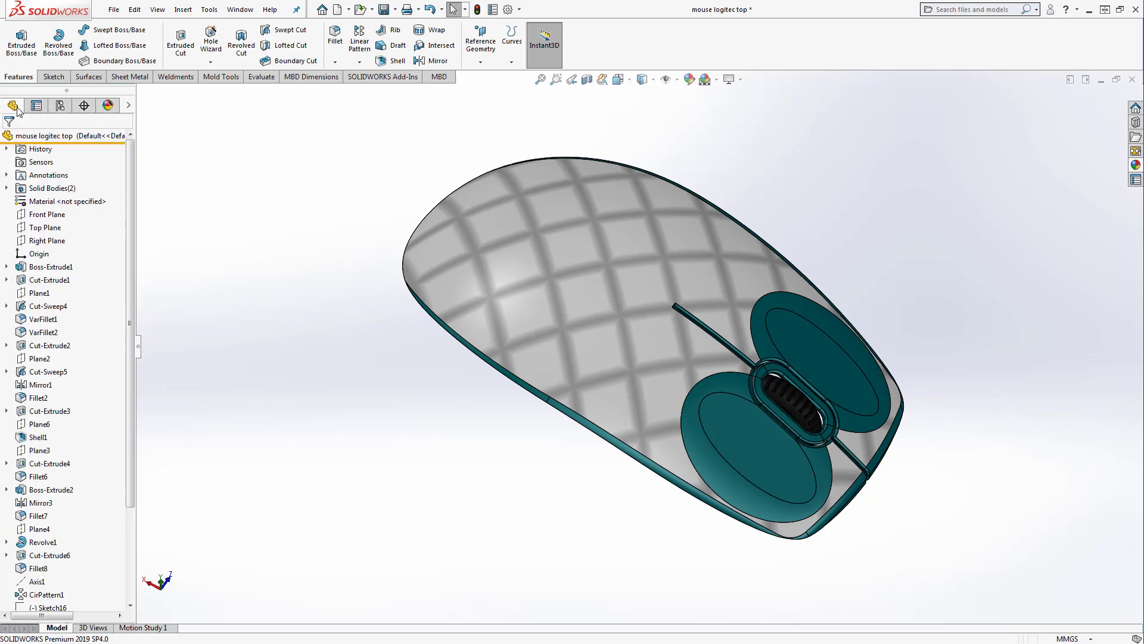
pyautogui.click(7, 188)
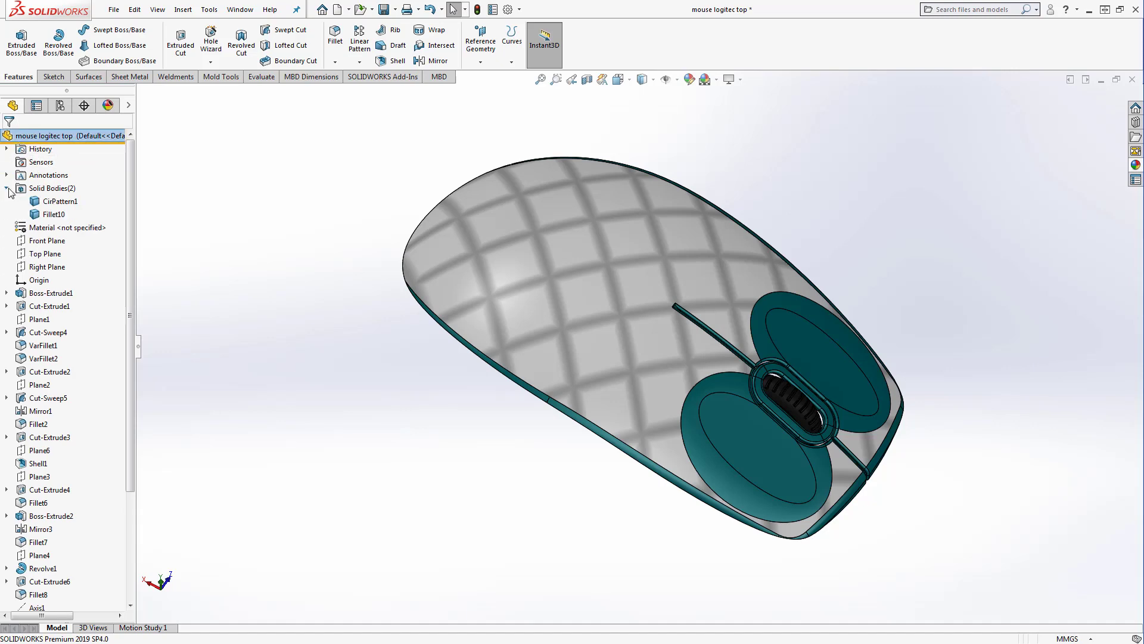
pyautogui.click(54, 215)
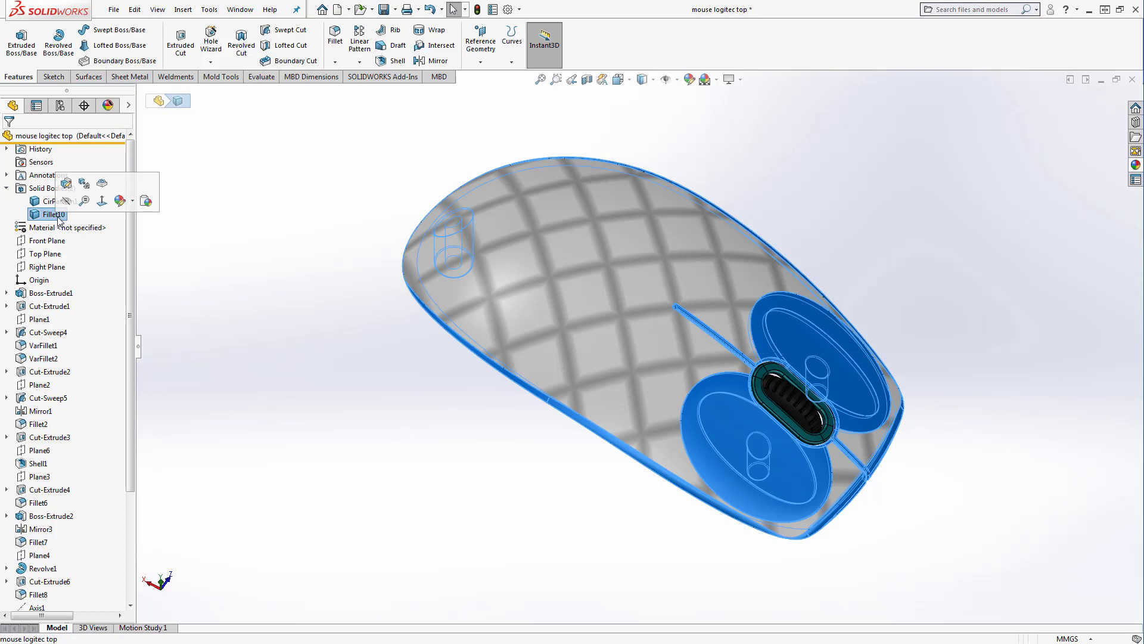
# Create a 3D Texture on Fillet10 with the Knurled texture enabled for conversion
pyautogui.click(107, 186)
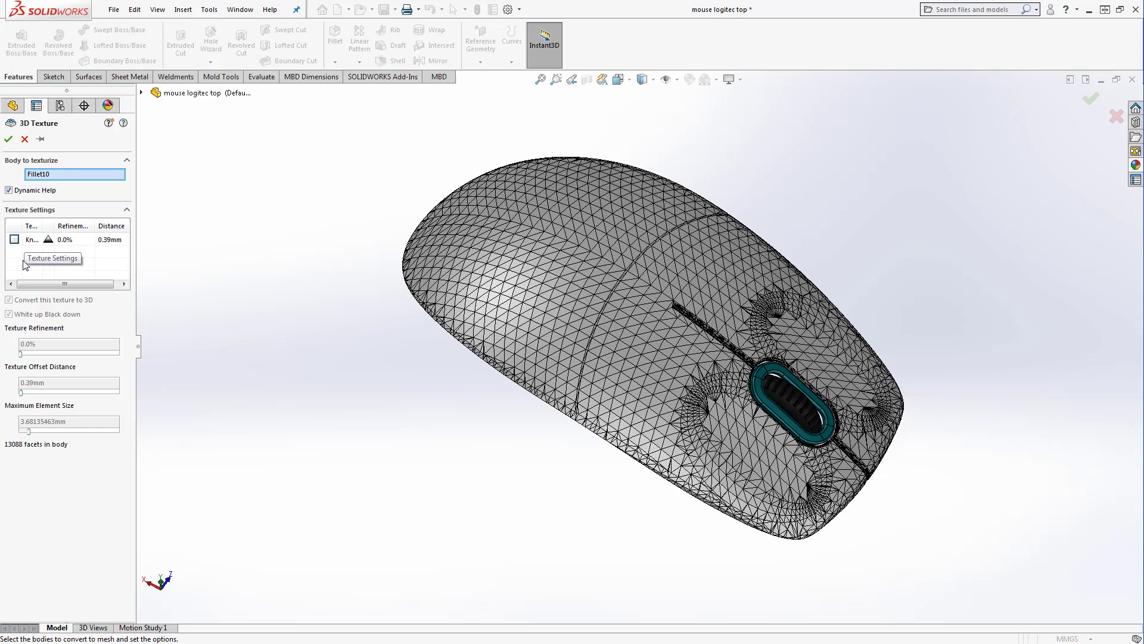
pyautogui.click(15, 244)
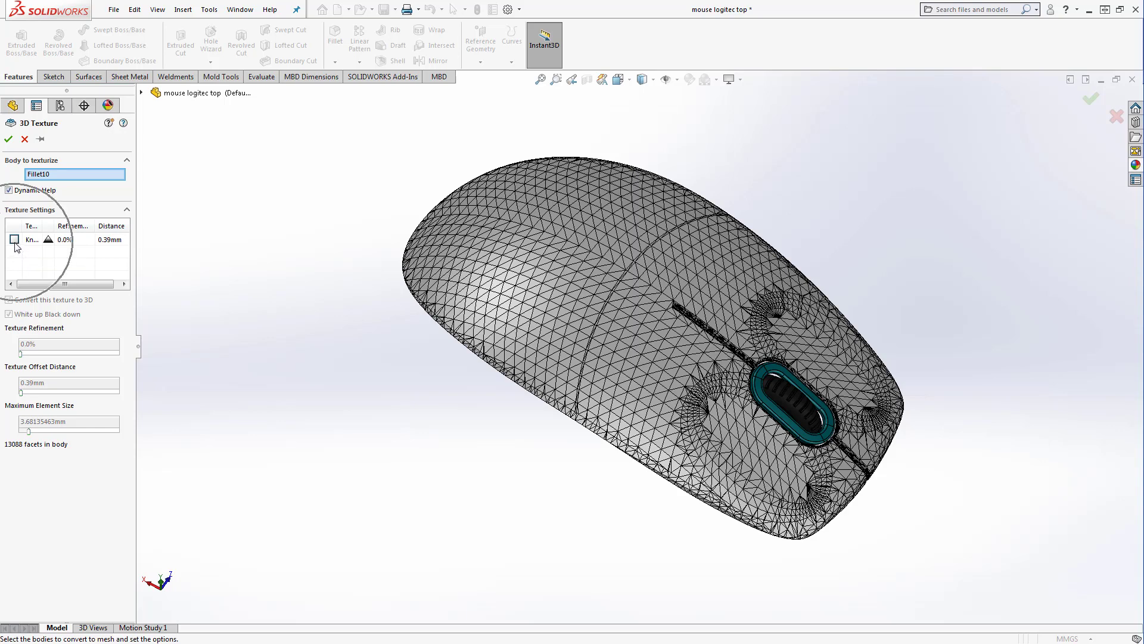
pyautogui.click(13, 242)
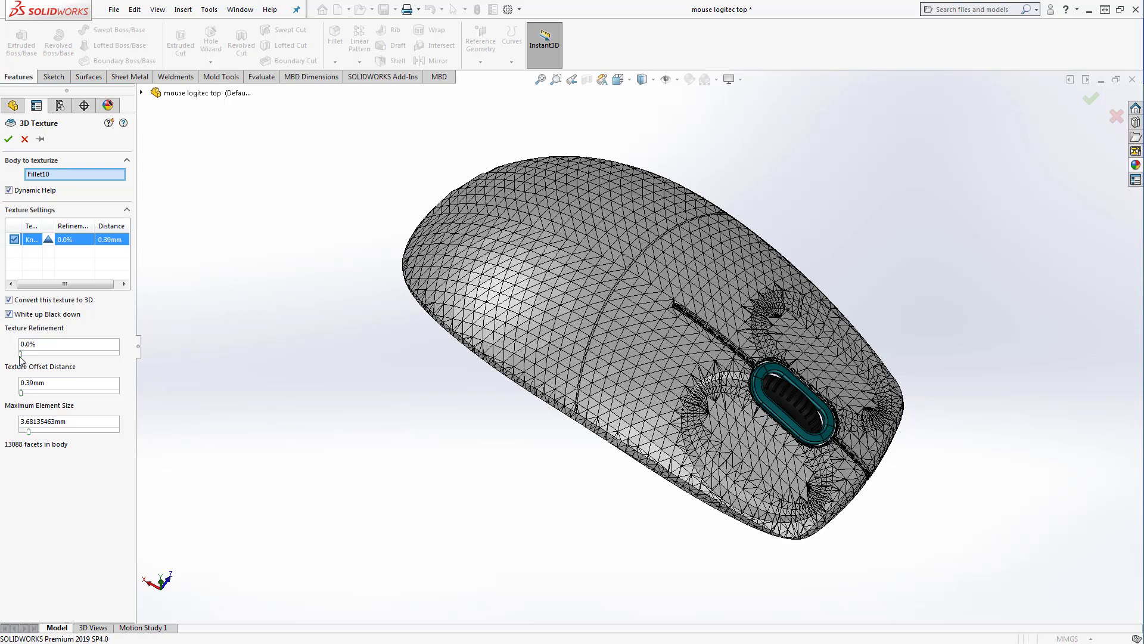
# Set the 3D Texture refinement to 96.0% and the offset distance to 1.40mm
pyautogui.moveTo(20, 355); pyautogui.dragTo(127, 354)
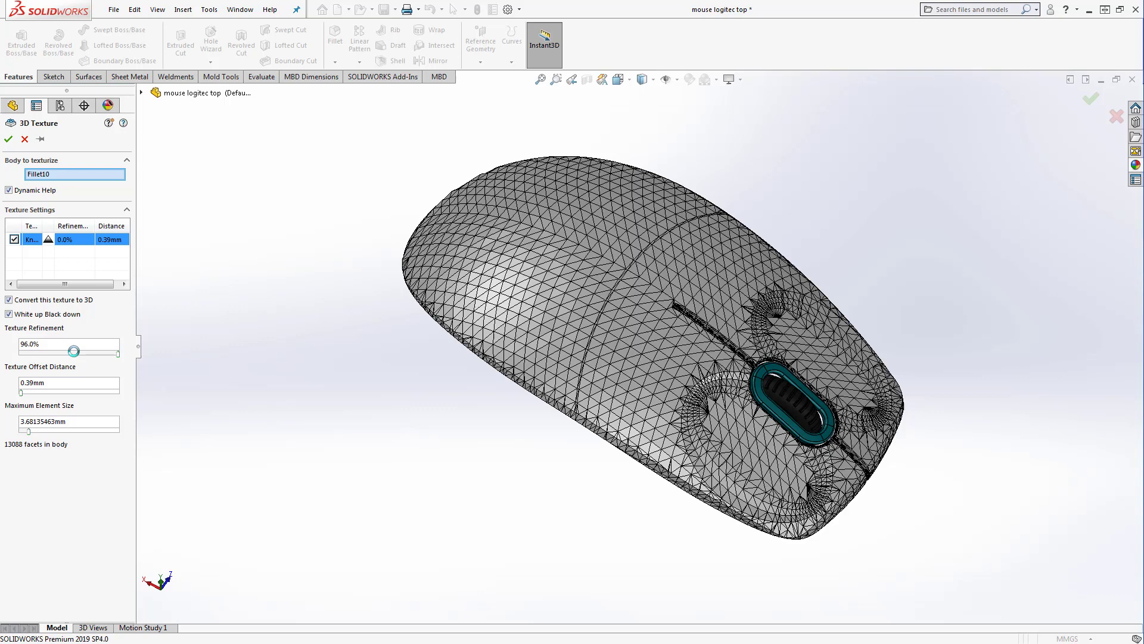
pyautogui.press('Return')
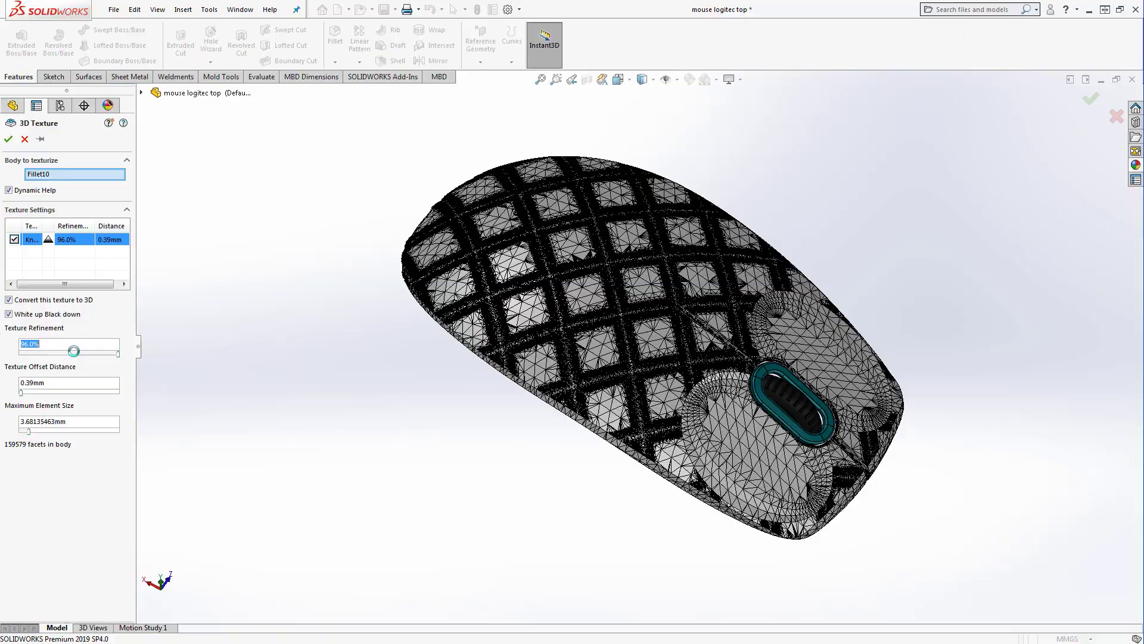
pyautogui.moveTo(787, 397); pyautogui.dragTo(560, 355, button='middle')
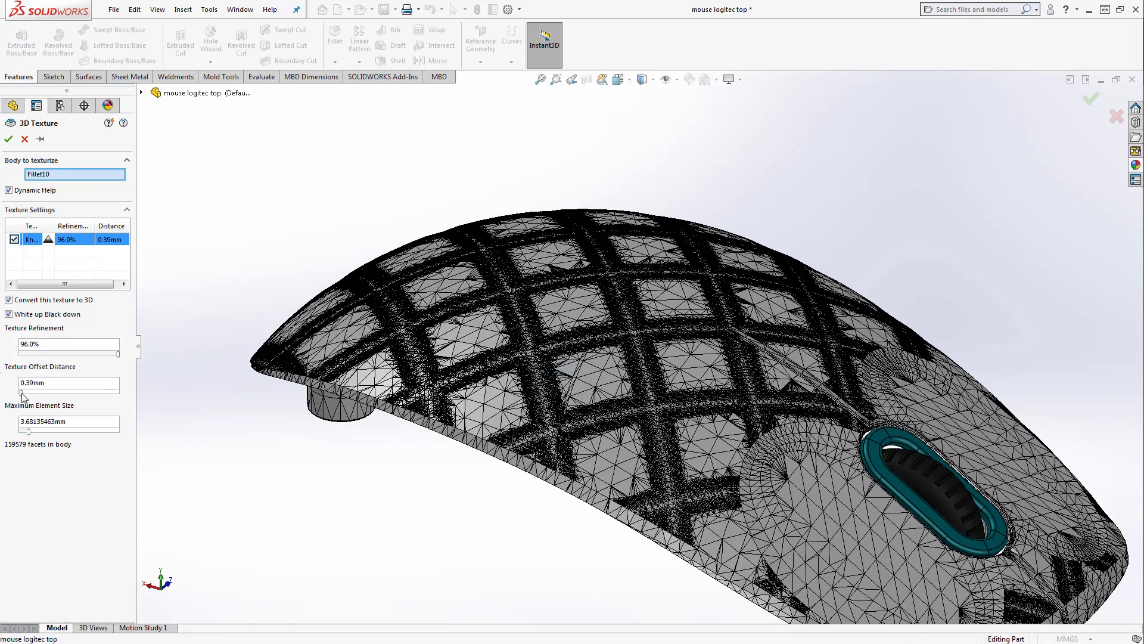
pyautogui.moveTo(22, 392); pyautogui.dragTo(25, 395)
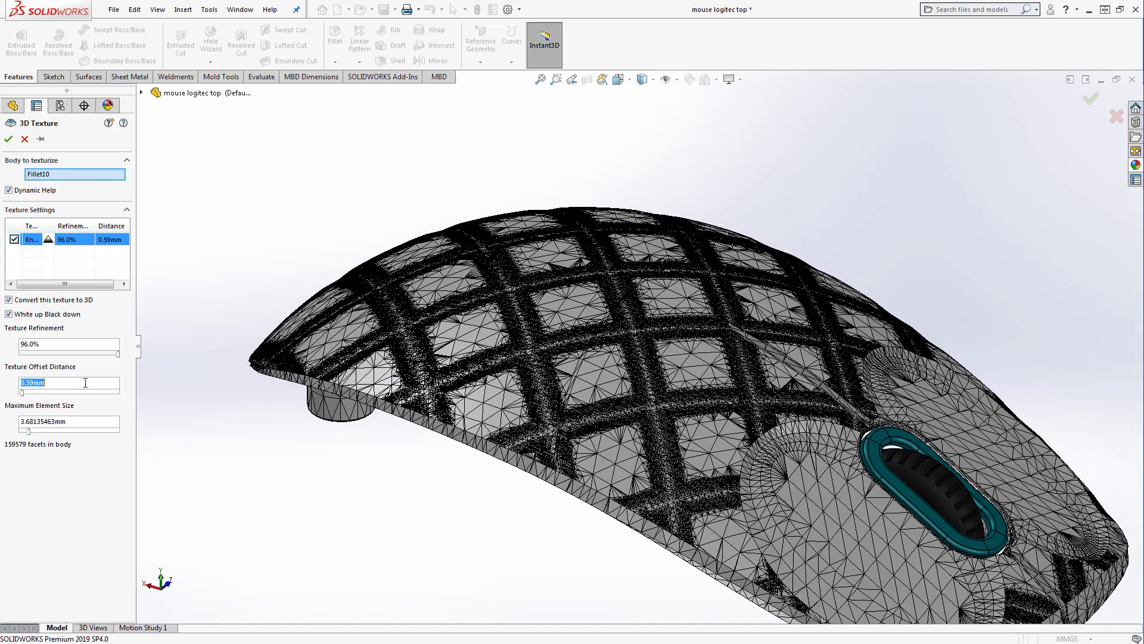
pyautogui.moveTo(22, 396); pyautogui.dragTo(29, 395)
pyautogui.scroll(2, 337, 395)
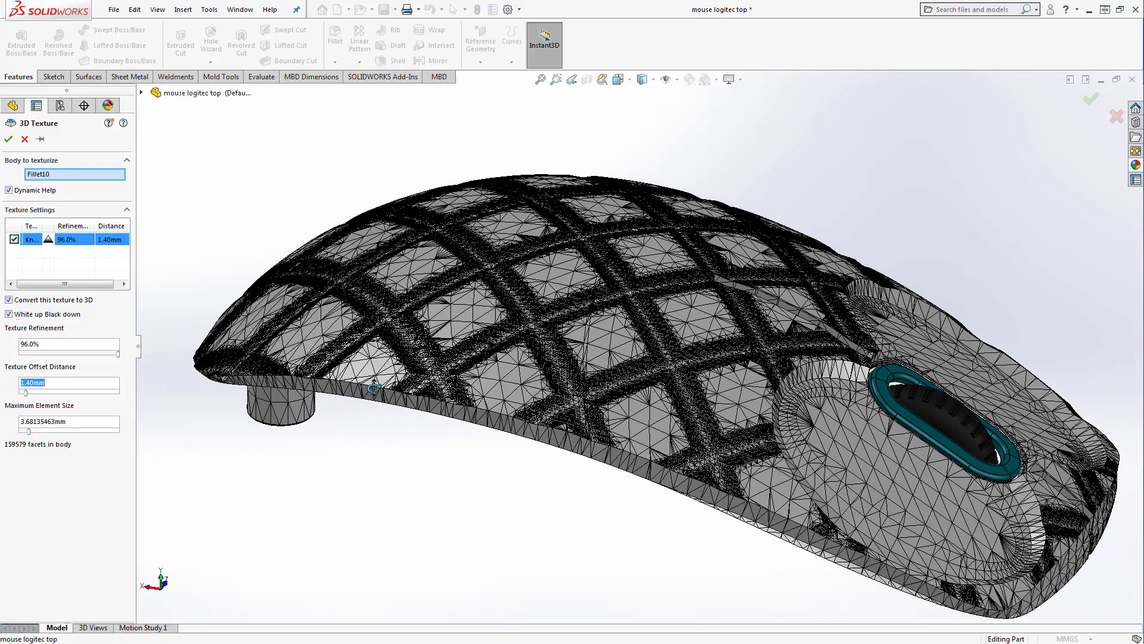
pyautogui.moveTo(337, 394); pyautogui.dragTo(336, 341, button='middle')
pyautogui.scroll(2, 439, 316)
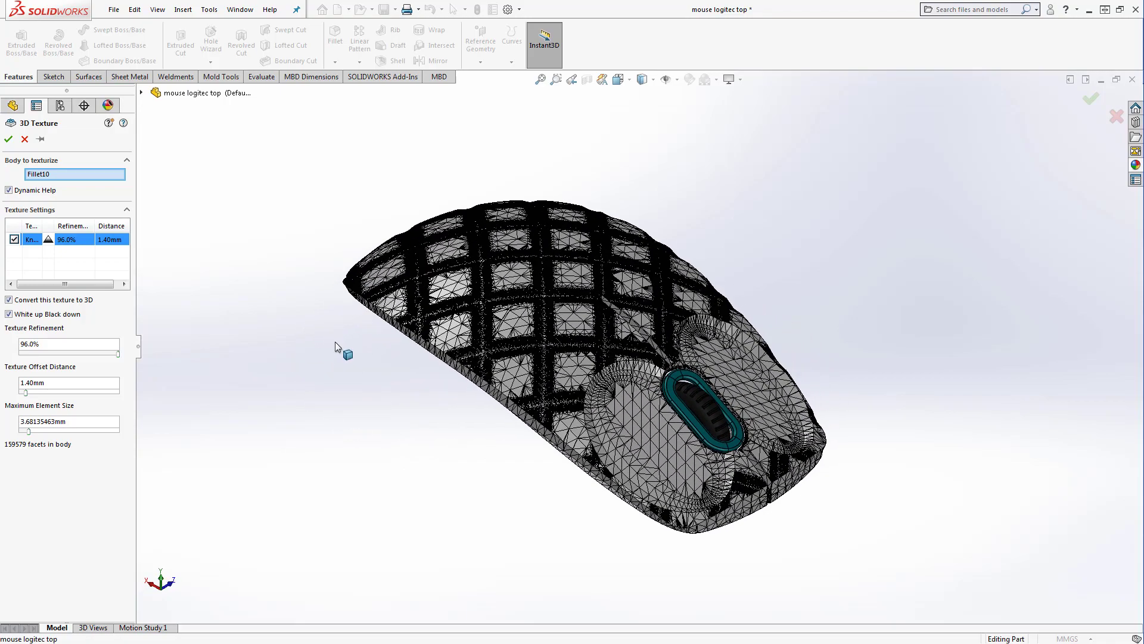
# Accept the 3D Texture and switch the display style to Shaded
pyautogui.click(9, 141)
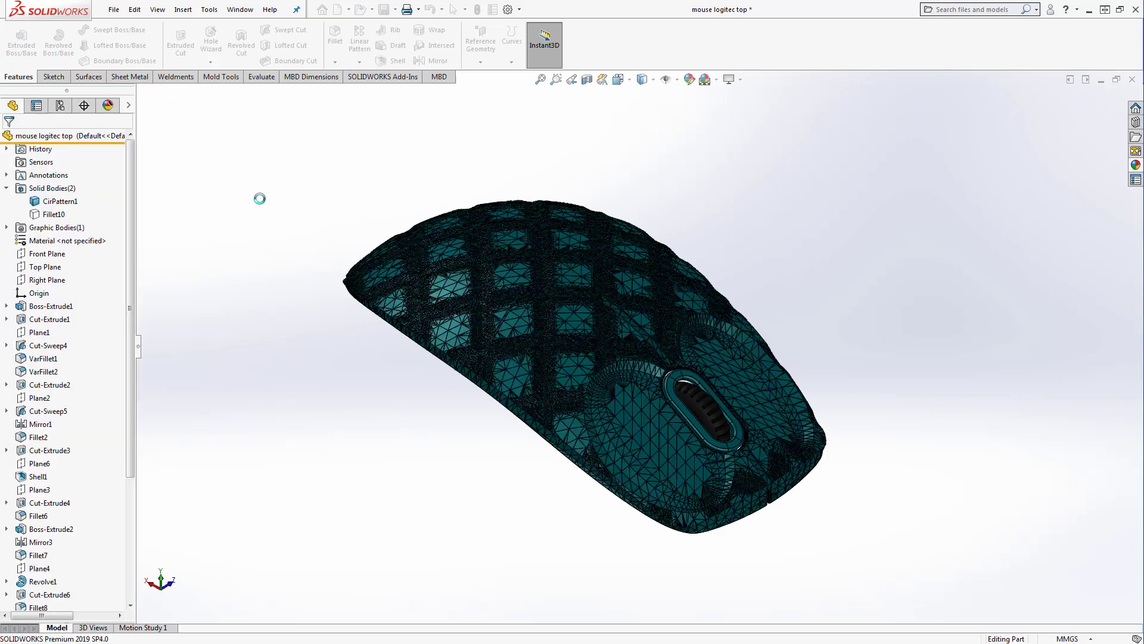
pyautogui.click(642, 80)
pyautogui.click(643, 114)
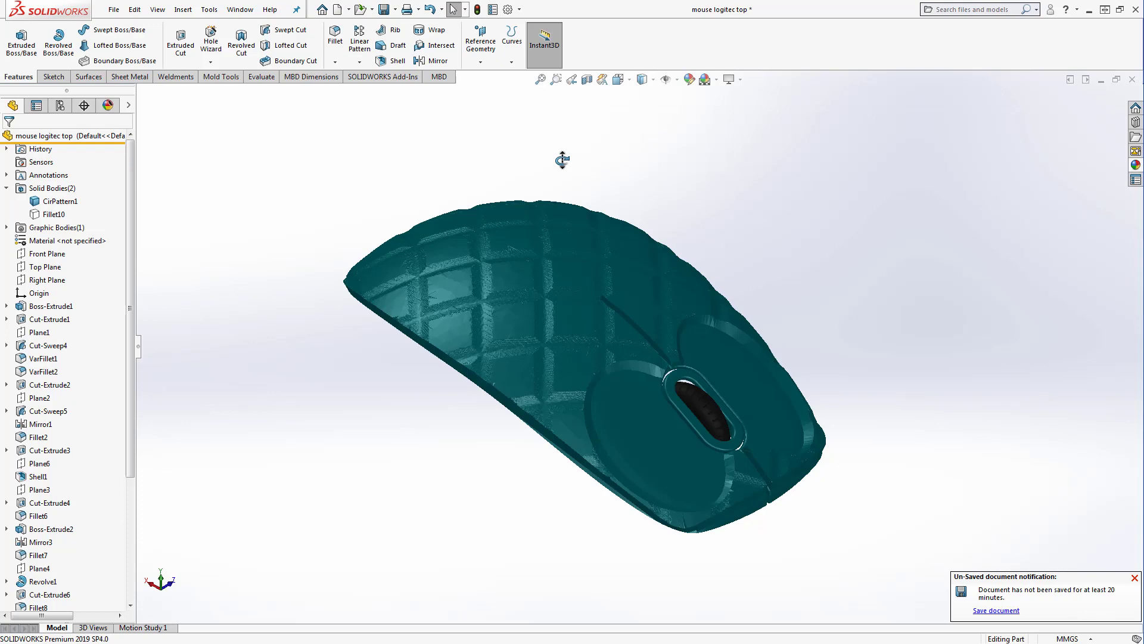
# Inspect the raised knurling from several angles, then switch to the mouse logitec assembly
pyautogui.moveTo(562, 158)
pyautogui.mouseDown(button='middle')
pyautogui.moveTo(578, 196)
pyautogui.moveTo(555, 238)
pyautogui.moveTo(570, 250)
pyautogui.mouseUp(button='middle')
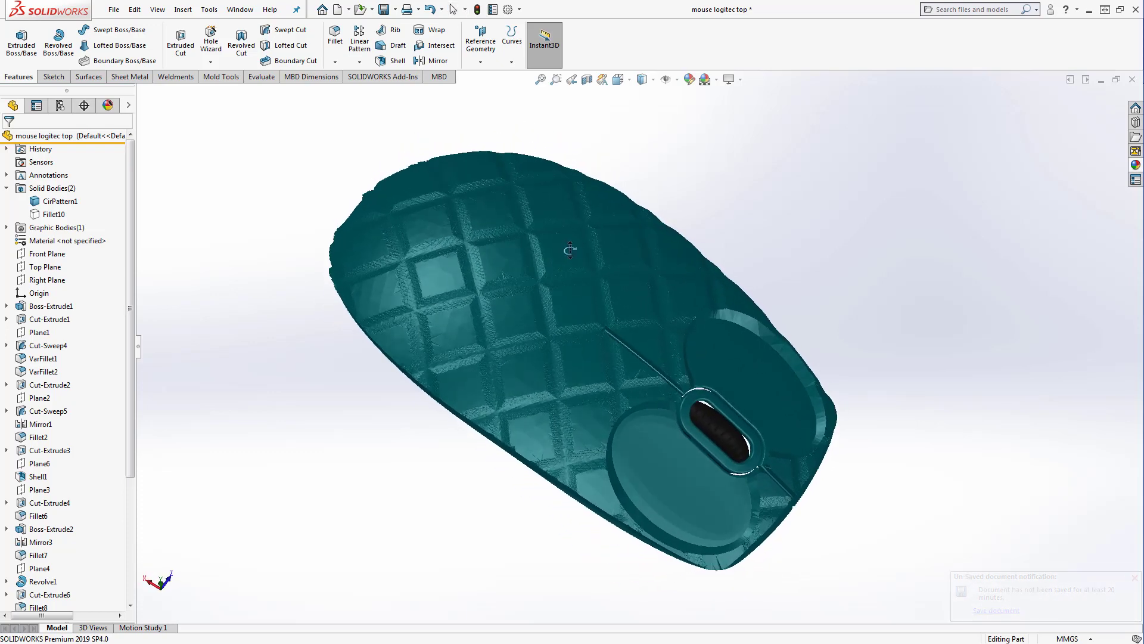
pyautogui.moveTo(571, 250); pyautogui.dragTo(762, 278, button='middle')
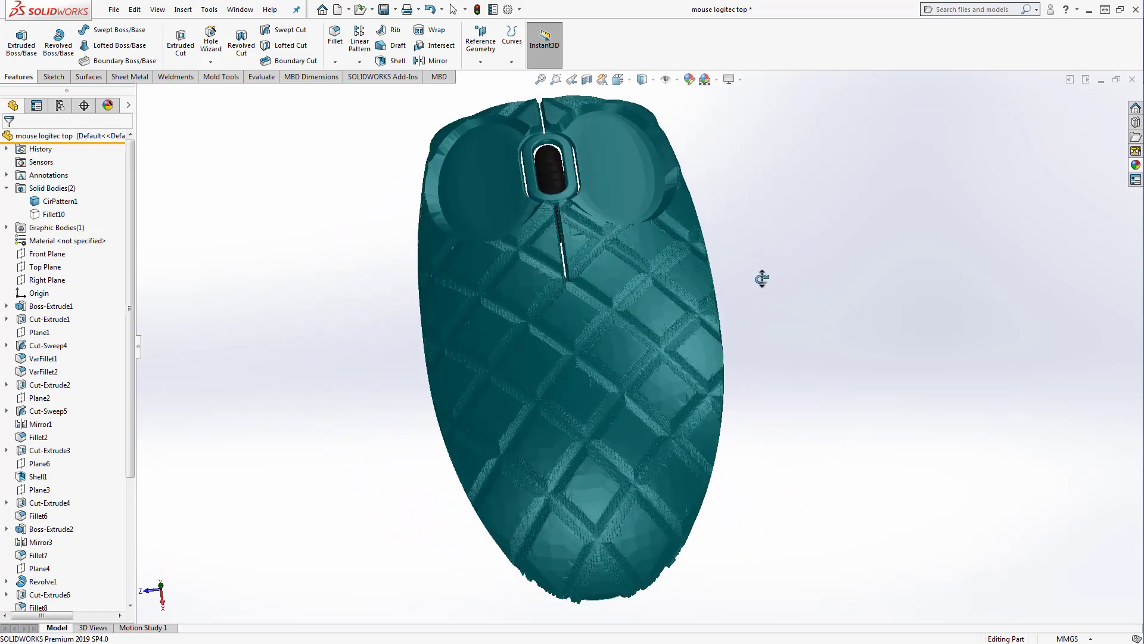
pyautogui.moveTo(763, 279); pyautogui.dragTo(590, 326, button='middle')
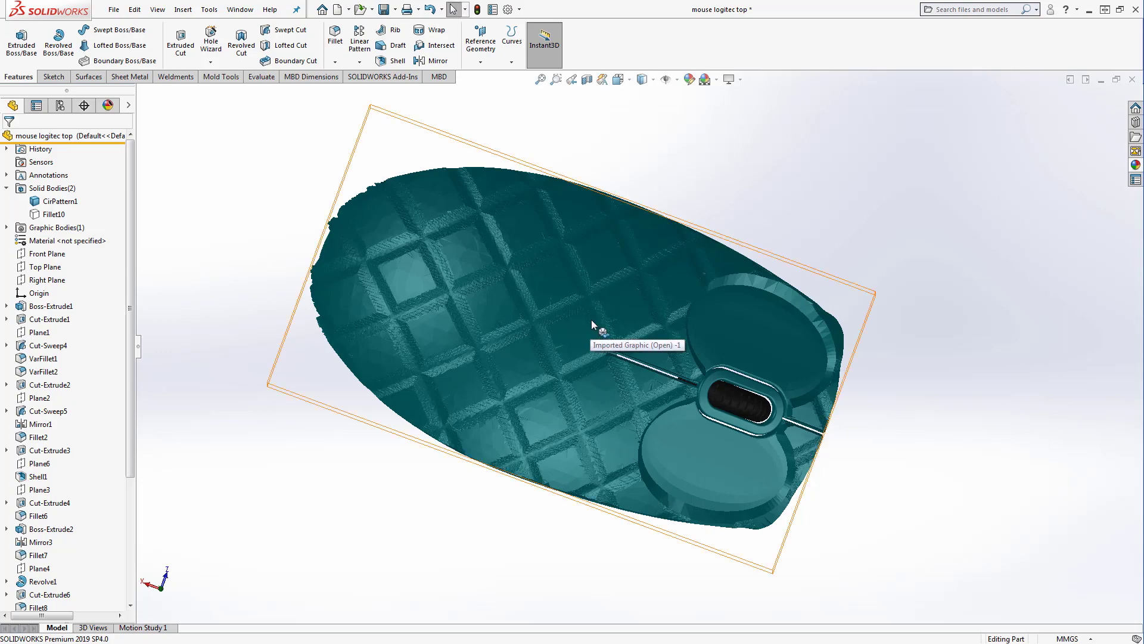
pyautogui.hotkey('ctrl', 'Tab')
pyautogui.moveTo(850, 194); pyautogui.dragTo(827, 213, button='middle')
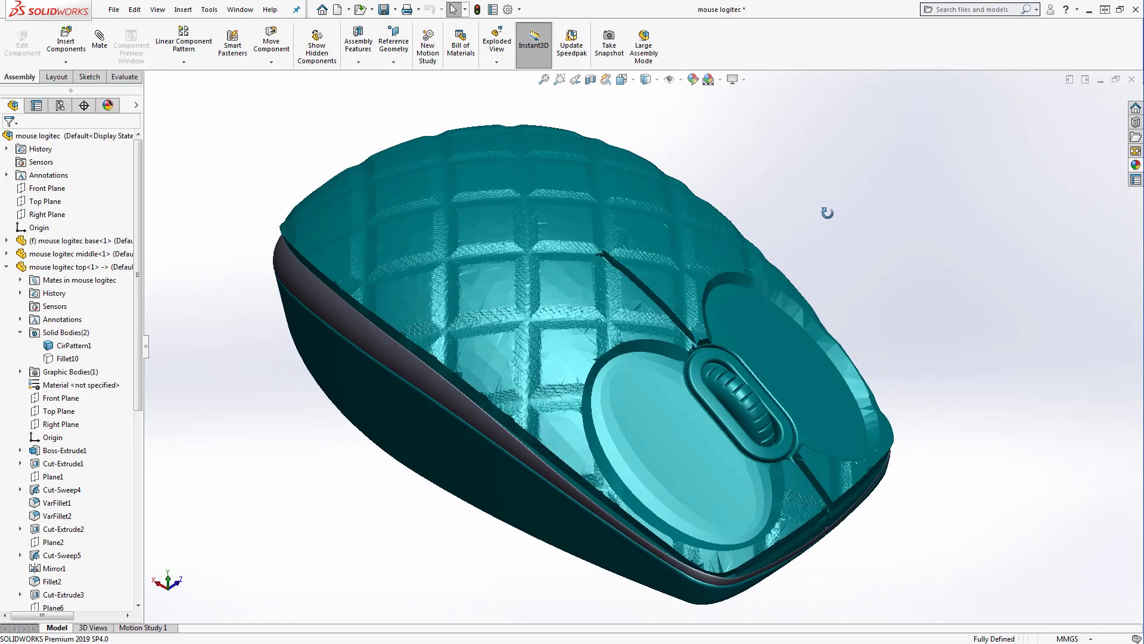